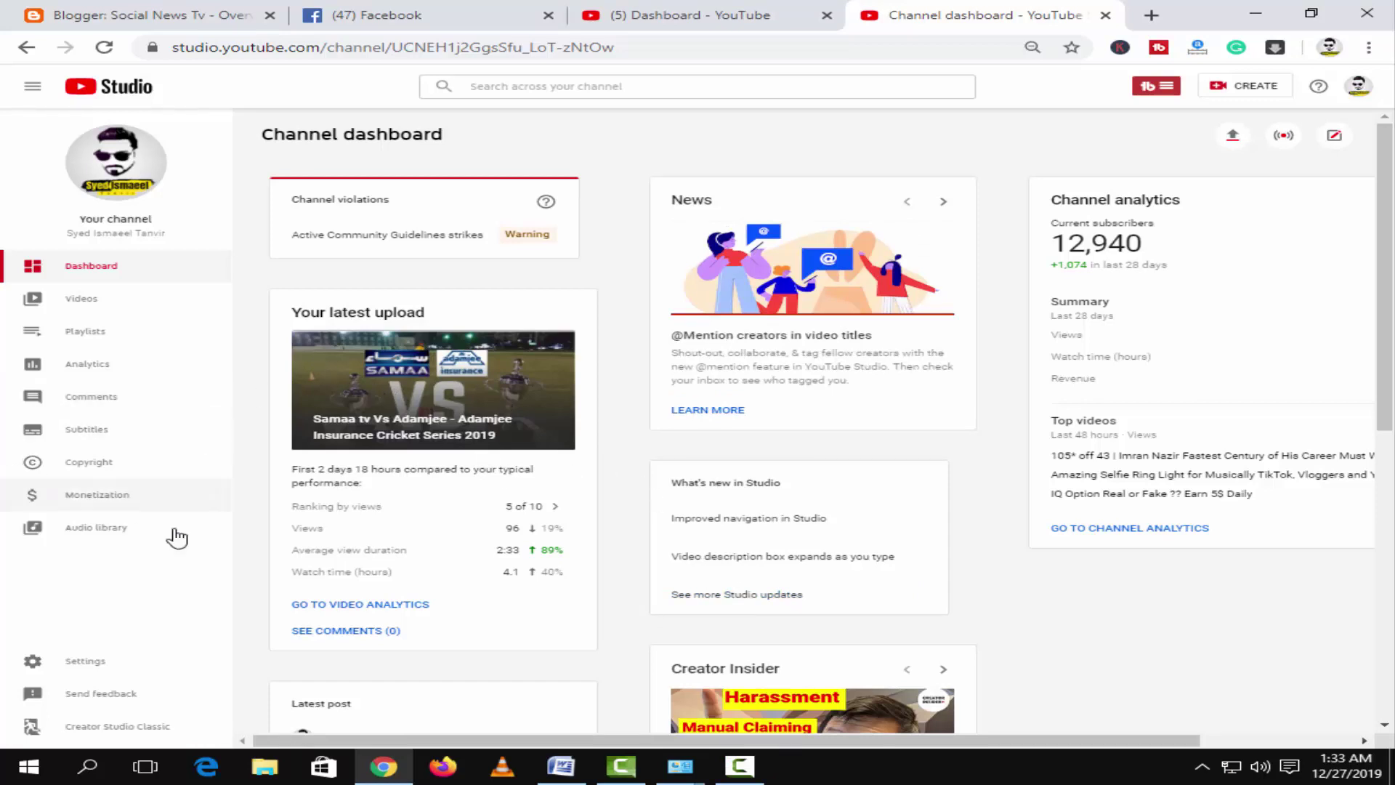
# - Open the account monetization settings through the Video advertising option on the channel's monetization page
pyautogui.click(96, 504)
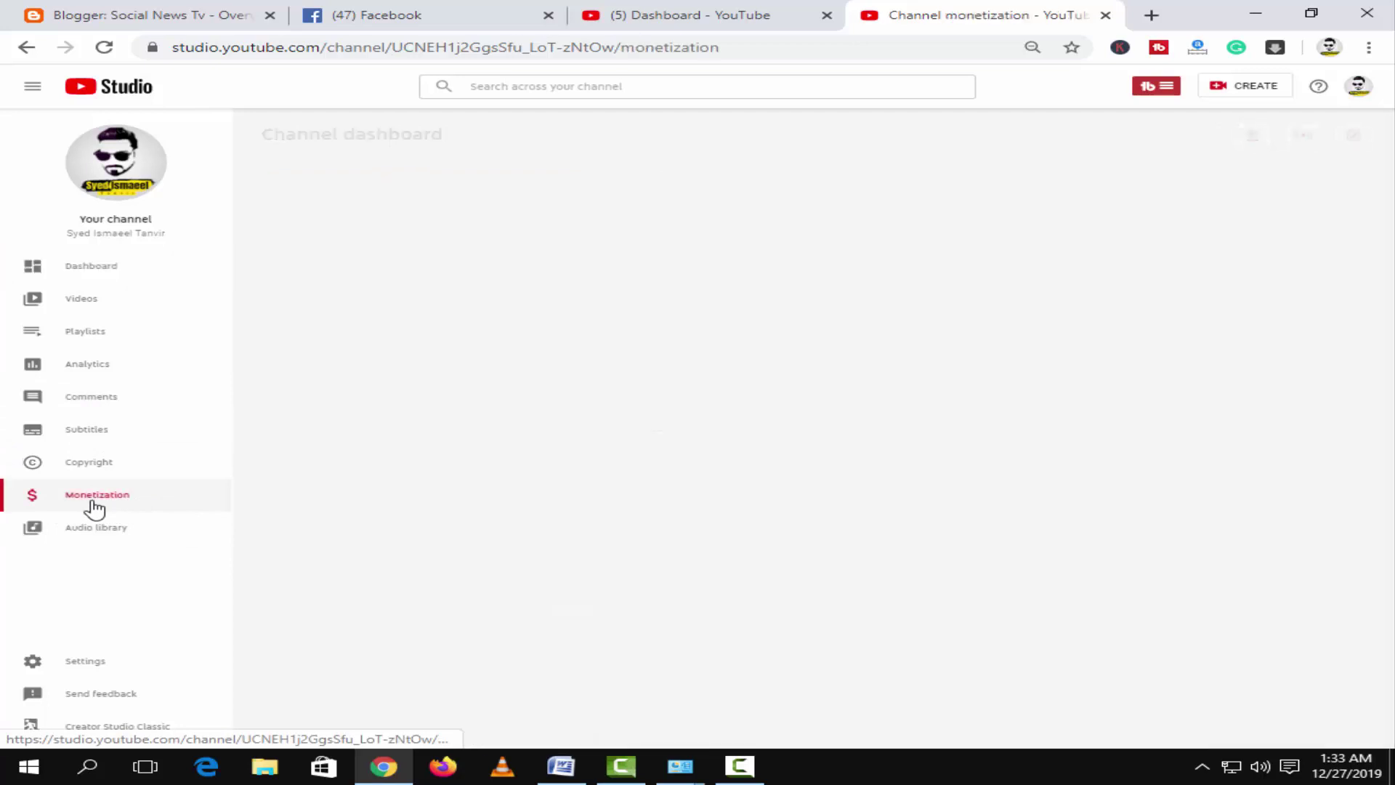
pyautogui.click(806, 450)
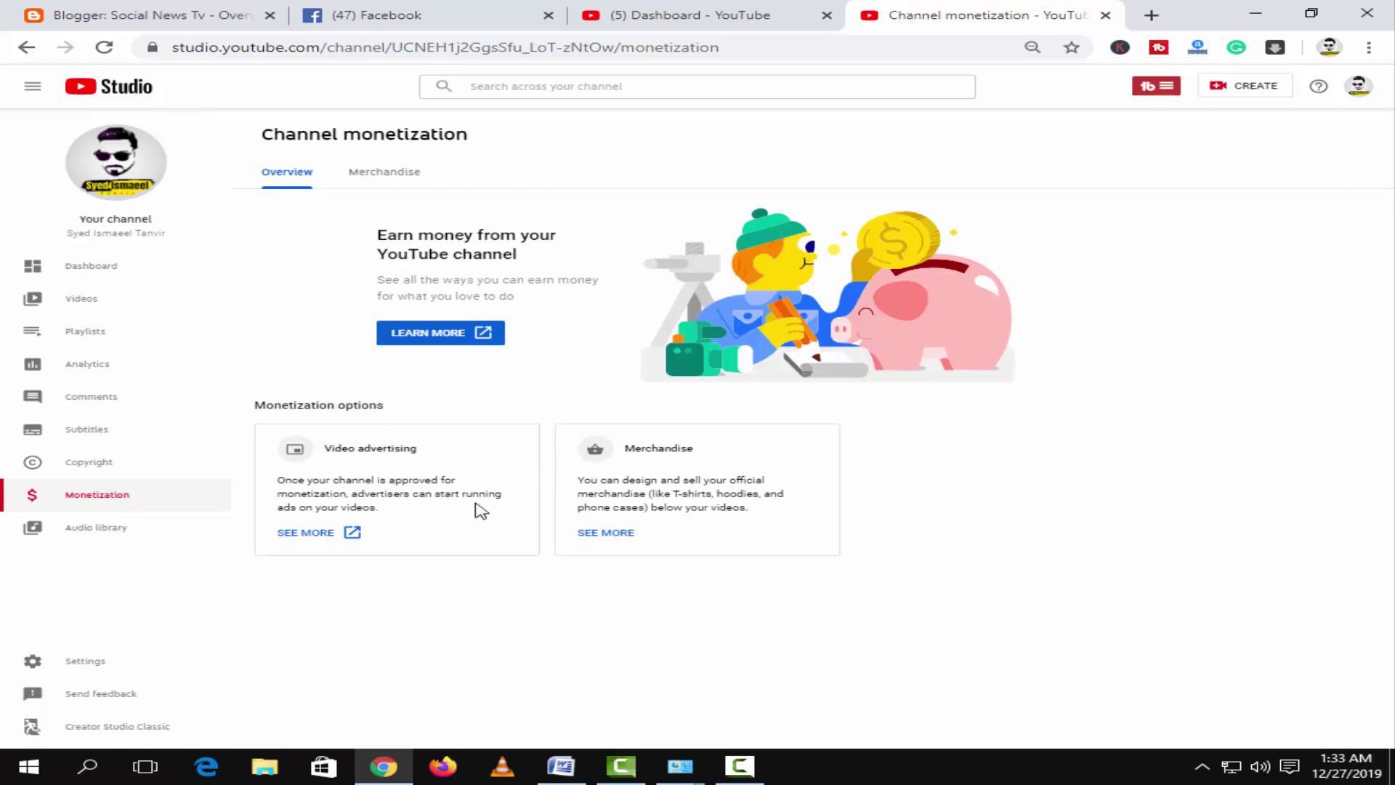
pyautogui.click(291, 542)
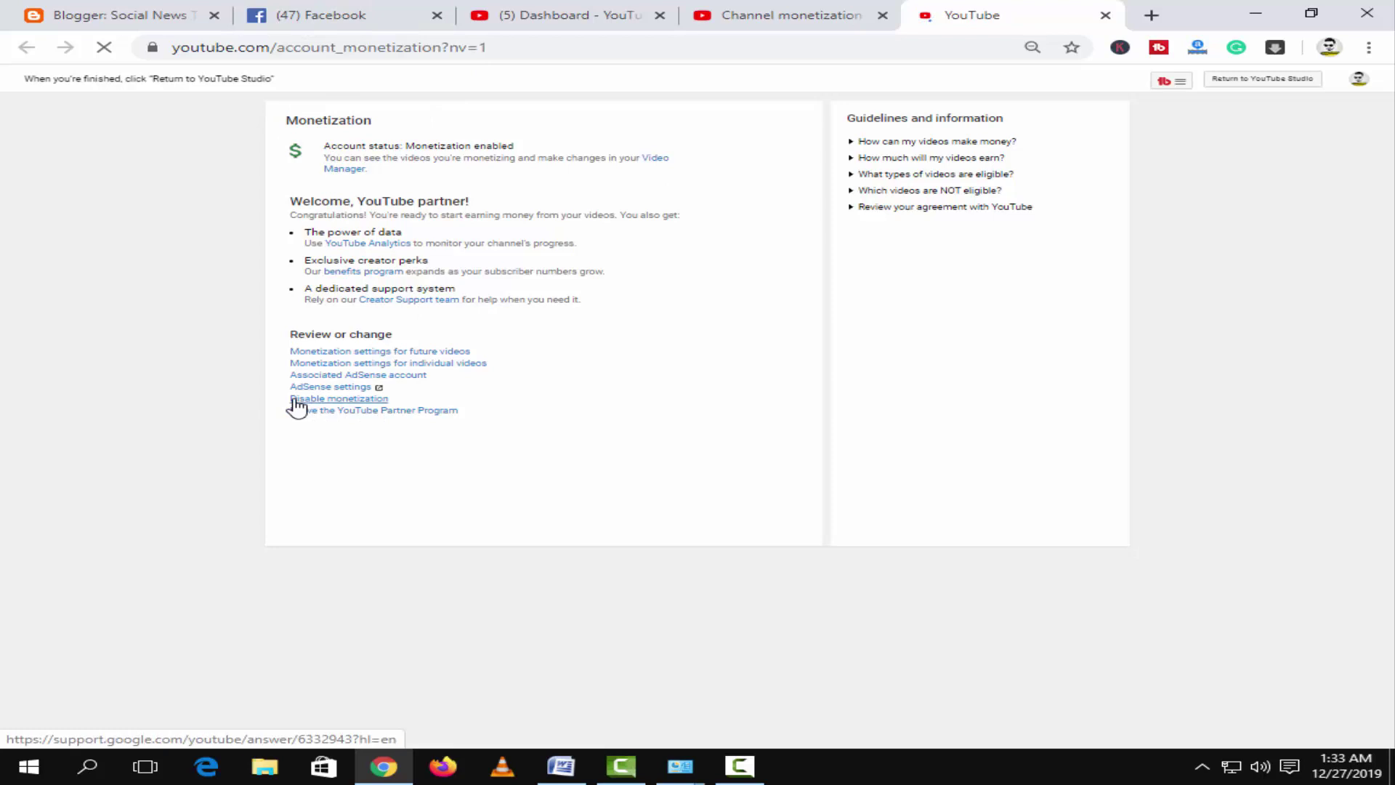
pyautogui.moveTo(290, 333); pyautogui.dragTo(440, 332)
pyautogui.click(531, 423)
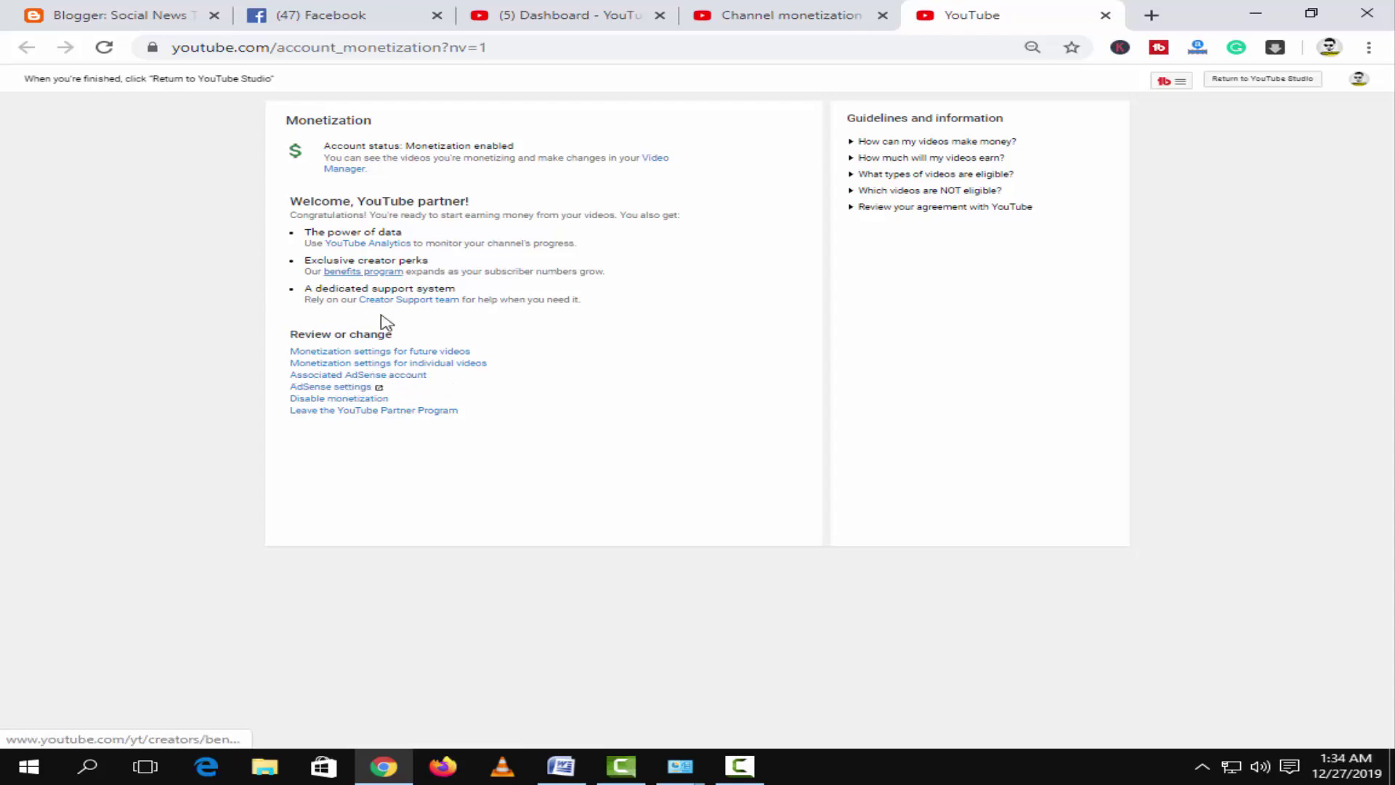
# - Open the monetization settings from the classic Creator Studio dashboard through the channel's status and features
pyautogui.click(762, 16)
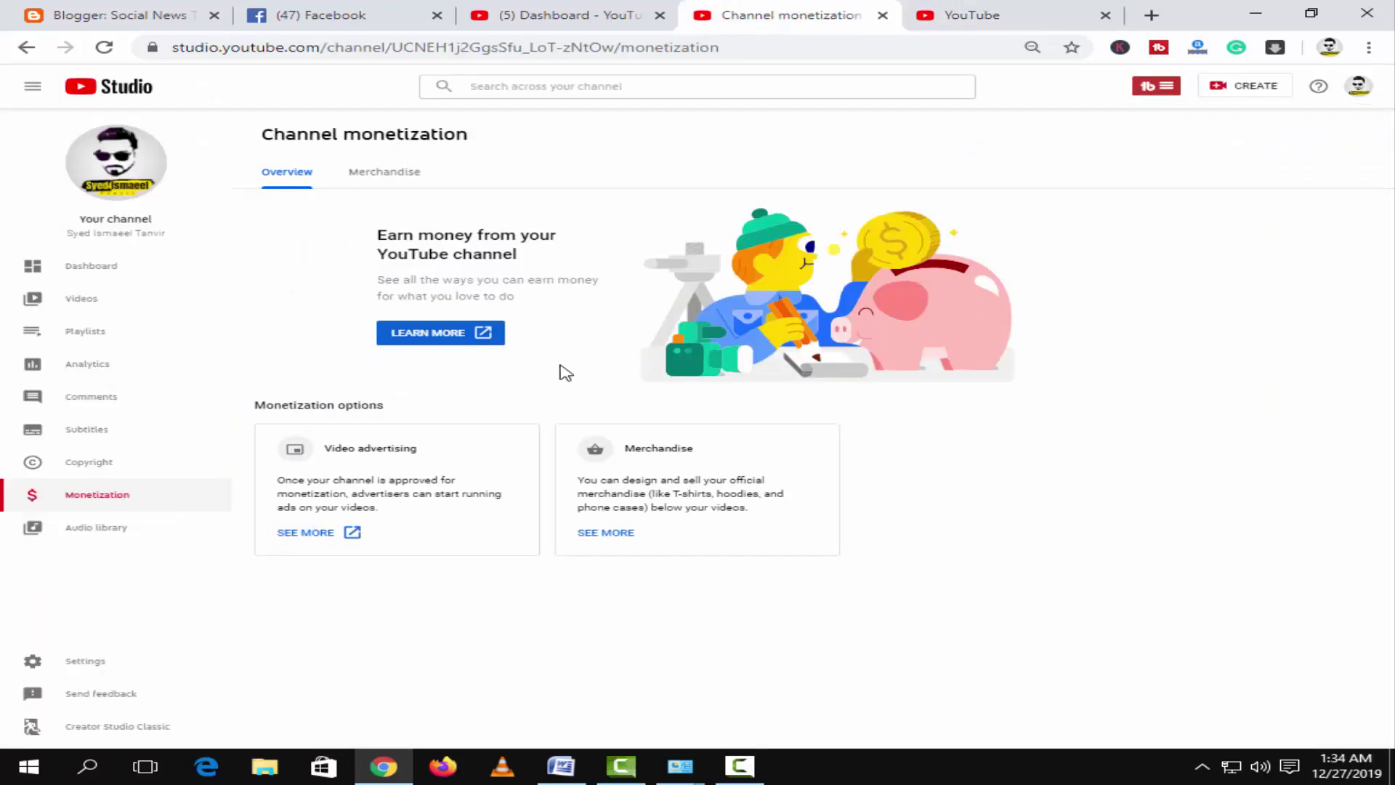
pyautogui.click(517, 16)
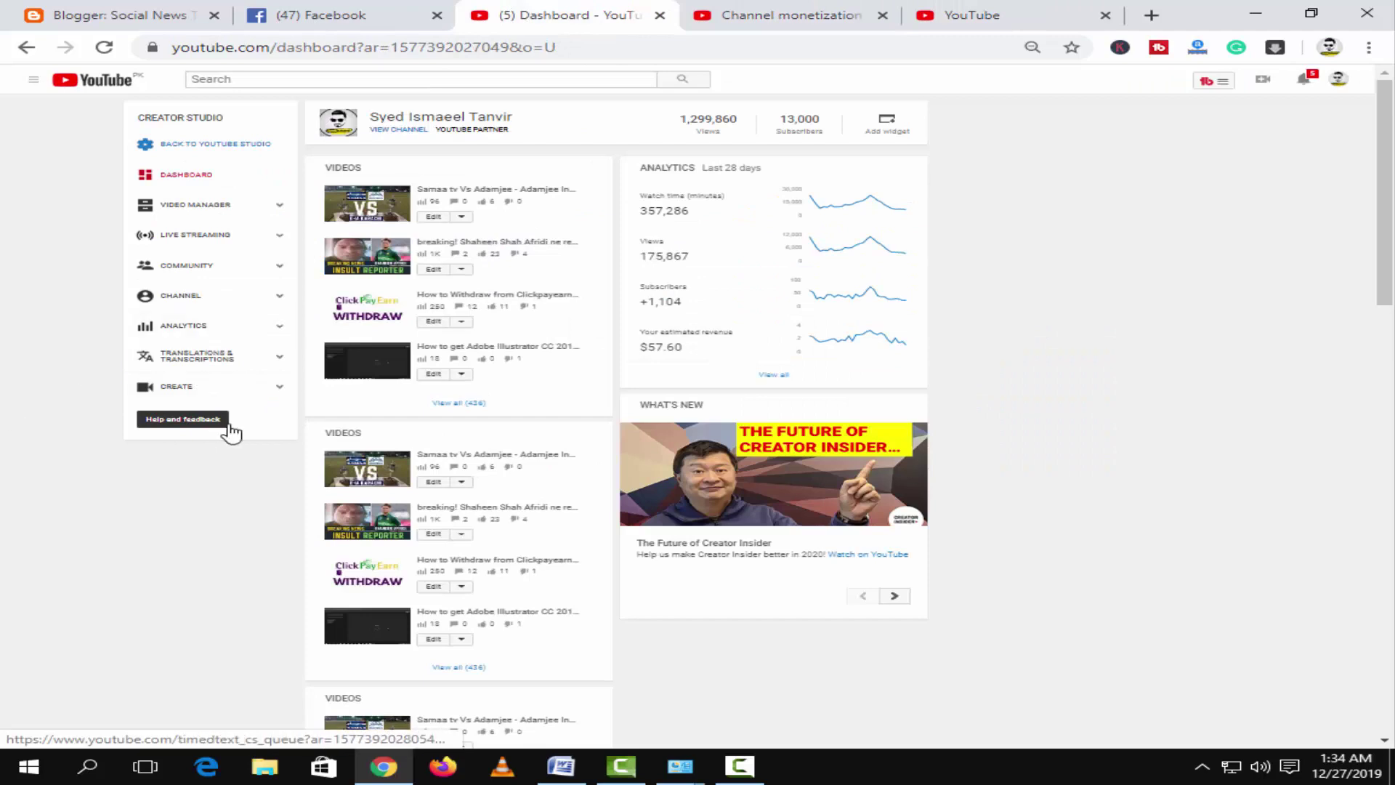
pyautogui.click(238, 300)
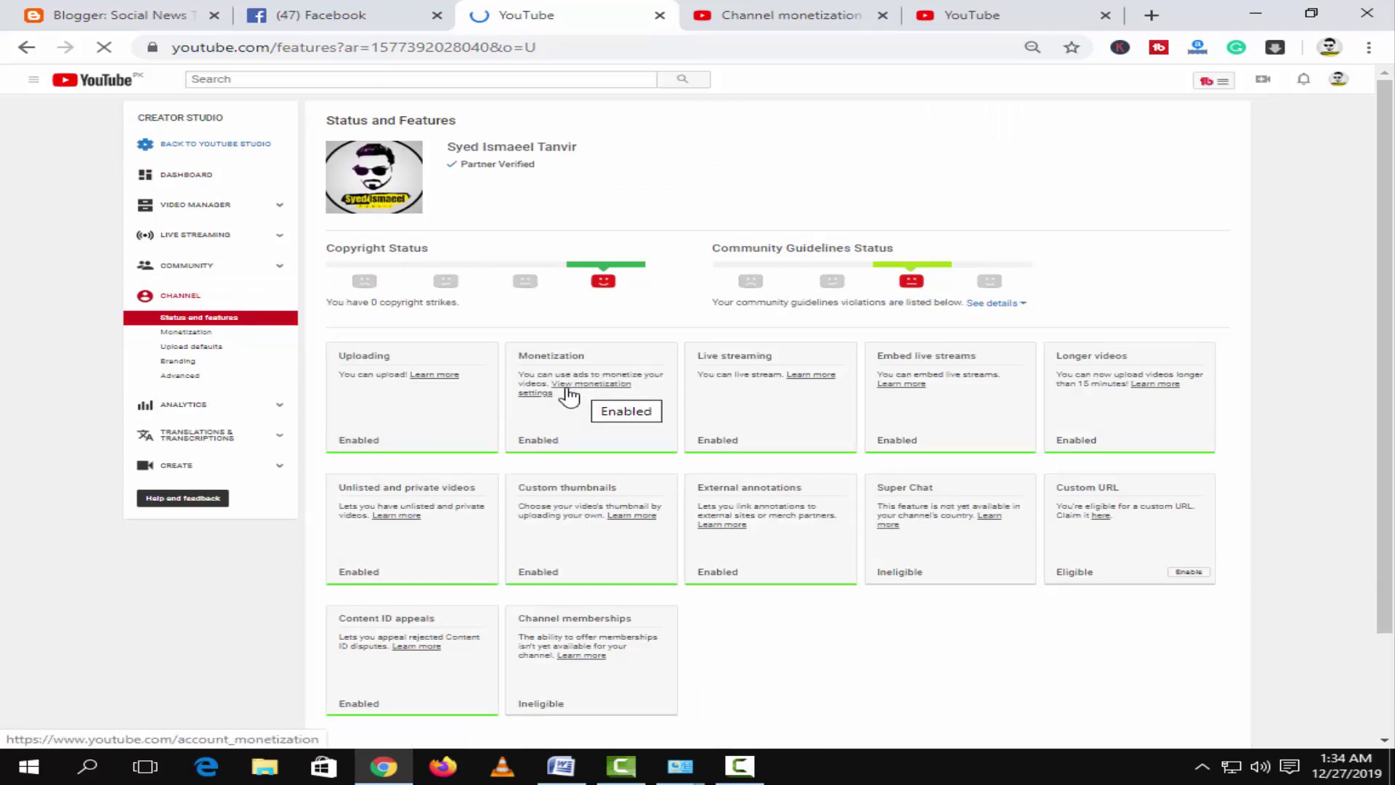
pyautogui.click(605, 392)
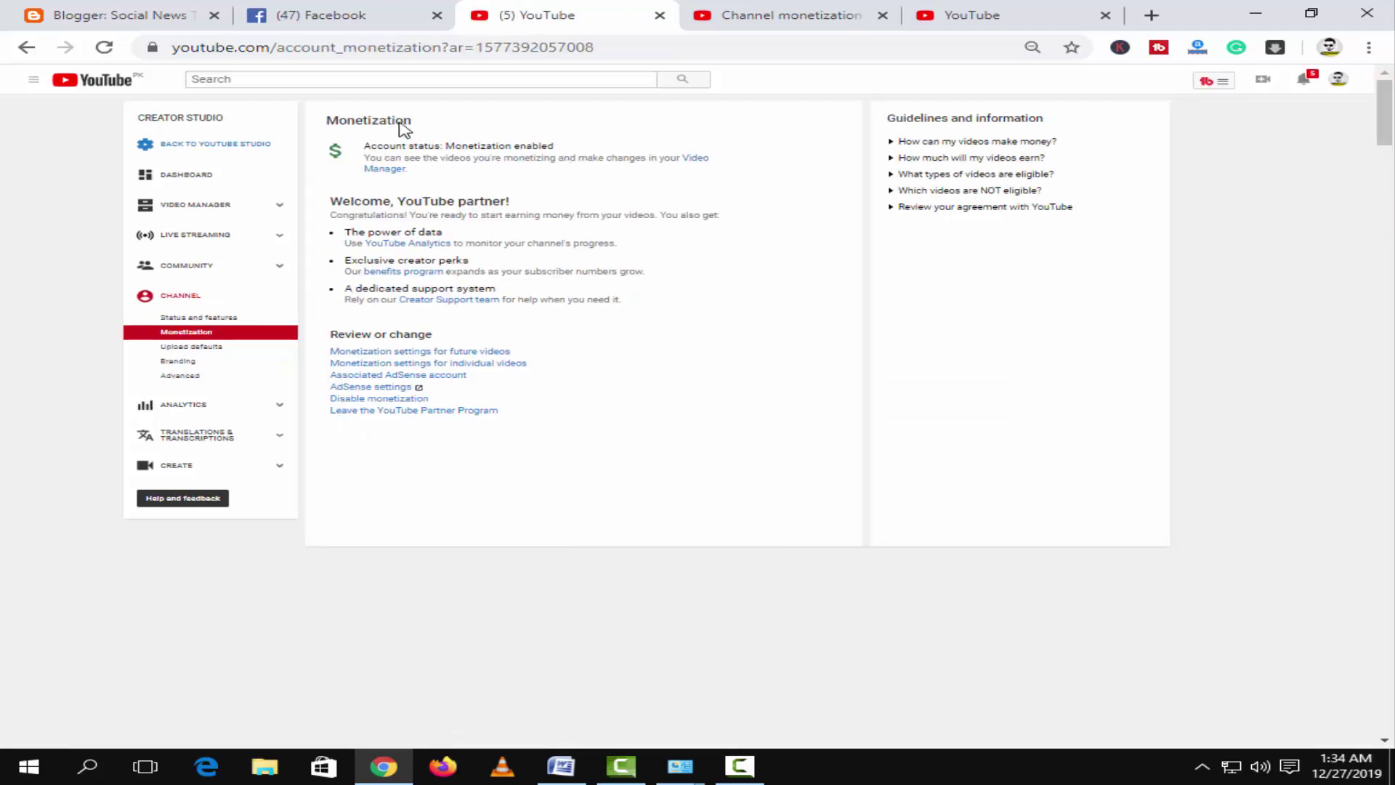
pyautogui.moveTo(330, 335); pyautogui.dragTo(439, 339)
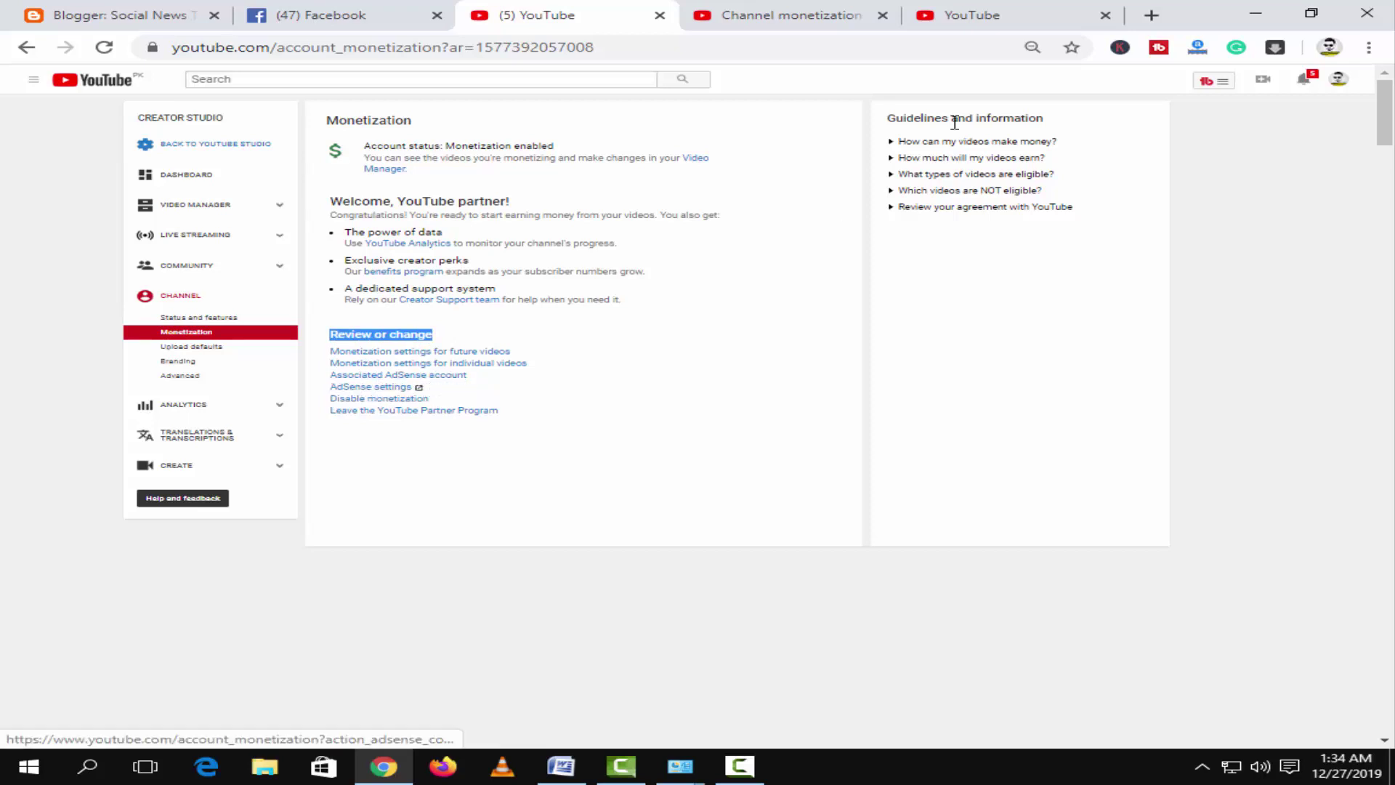
# - Open the associated AdSense account details from the classic monetization page and examine the AdSense ID, status and association date
pyautogui.click(971, 15)
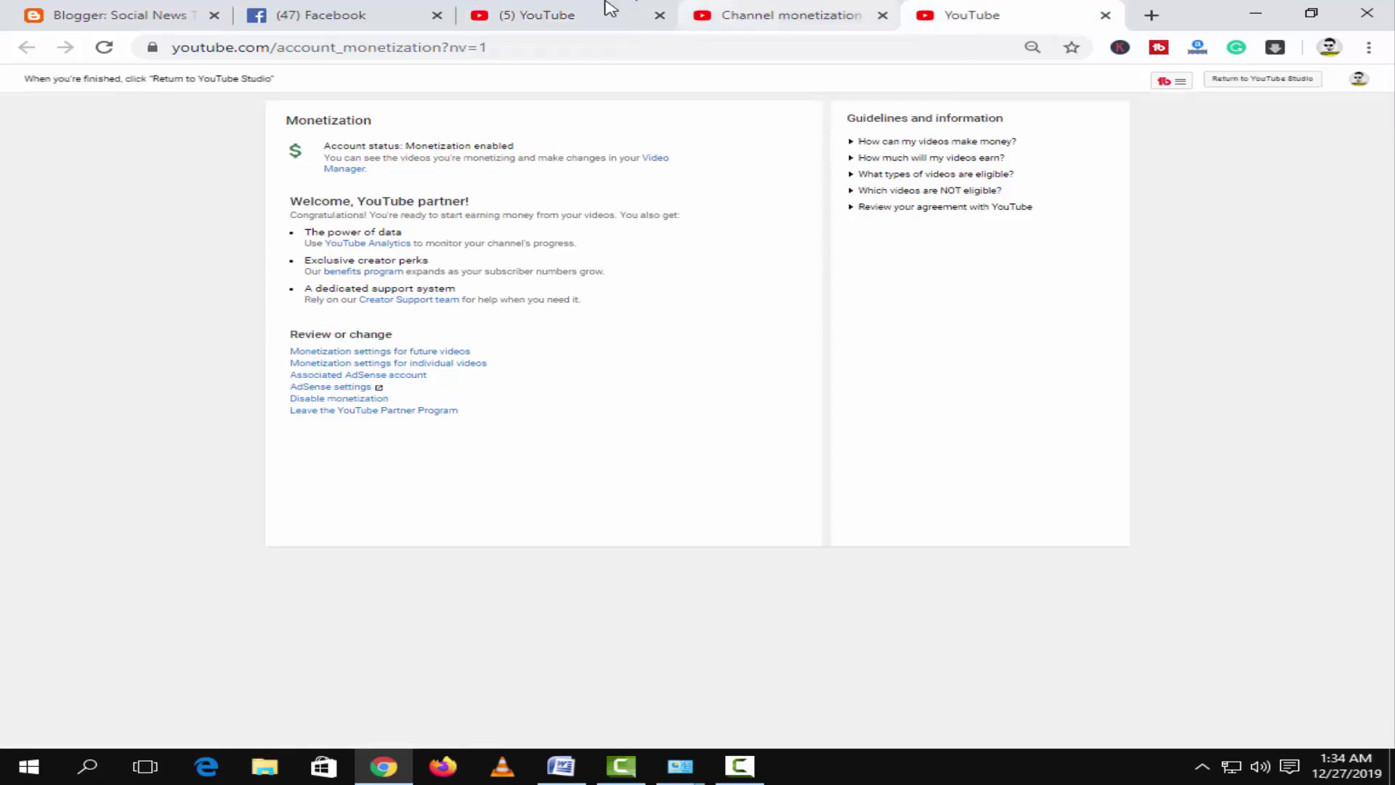
pyautogui.click(640, 10)
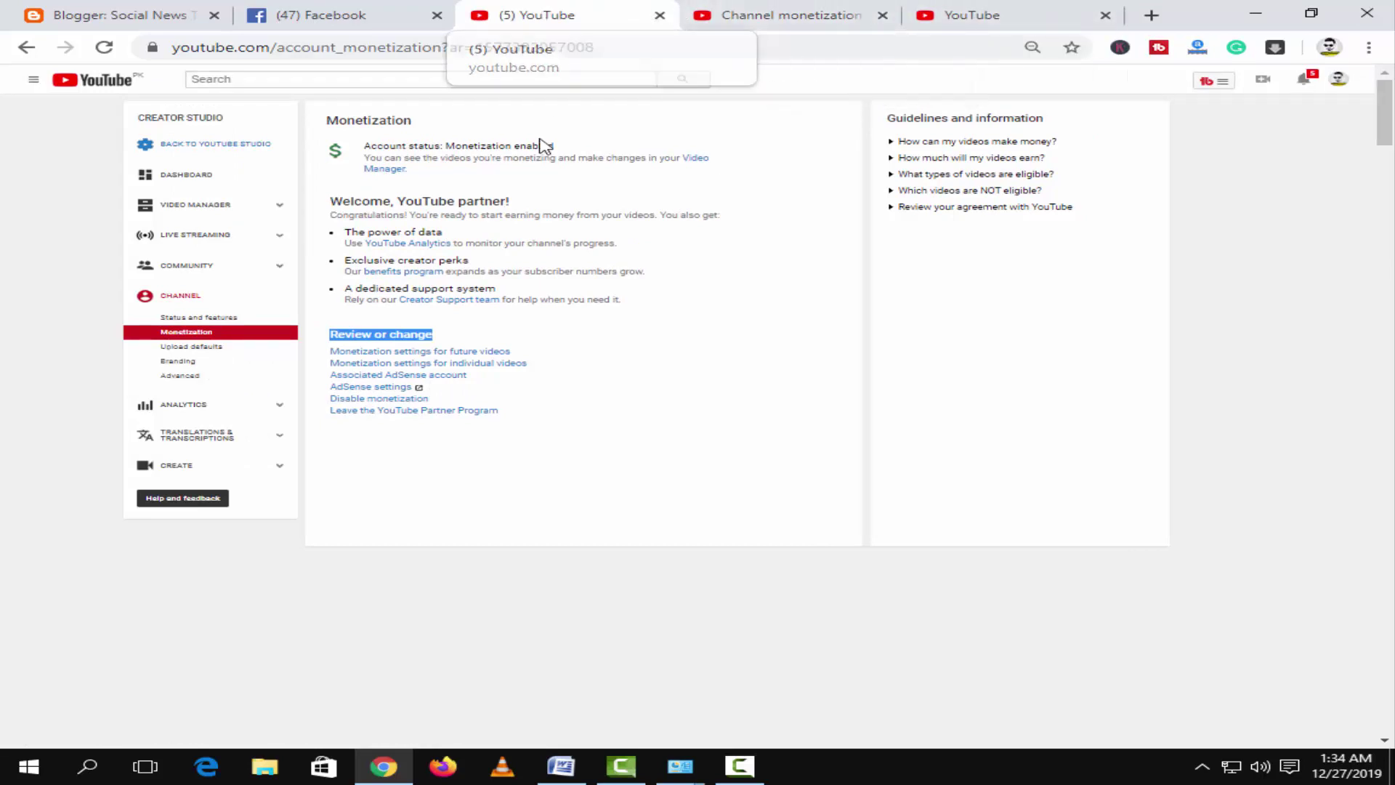
pyautogui.click(406, 376)
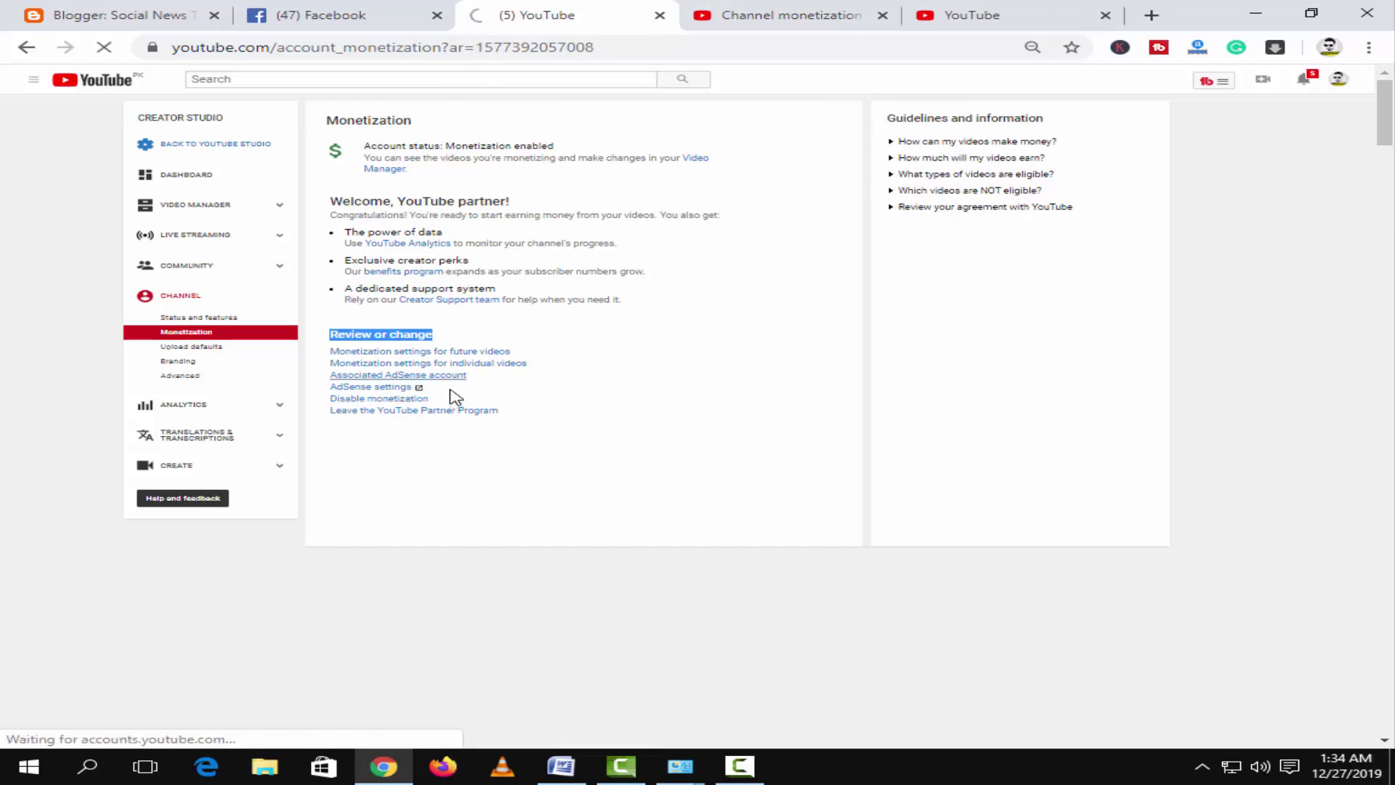
pyautogui.moveTo(327, 119); pyautogui.dragTo(495, 263)
pyautogui.click(521, 324)
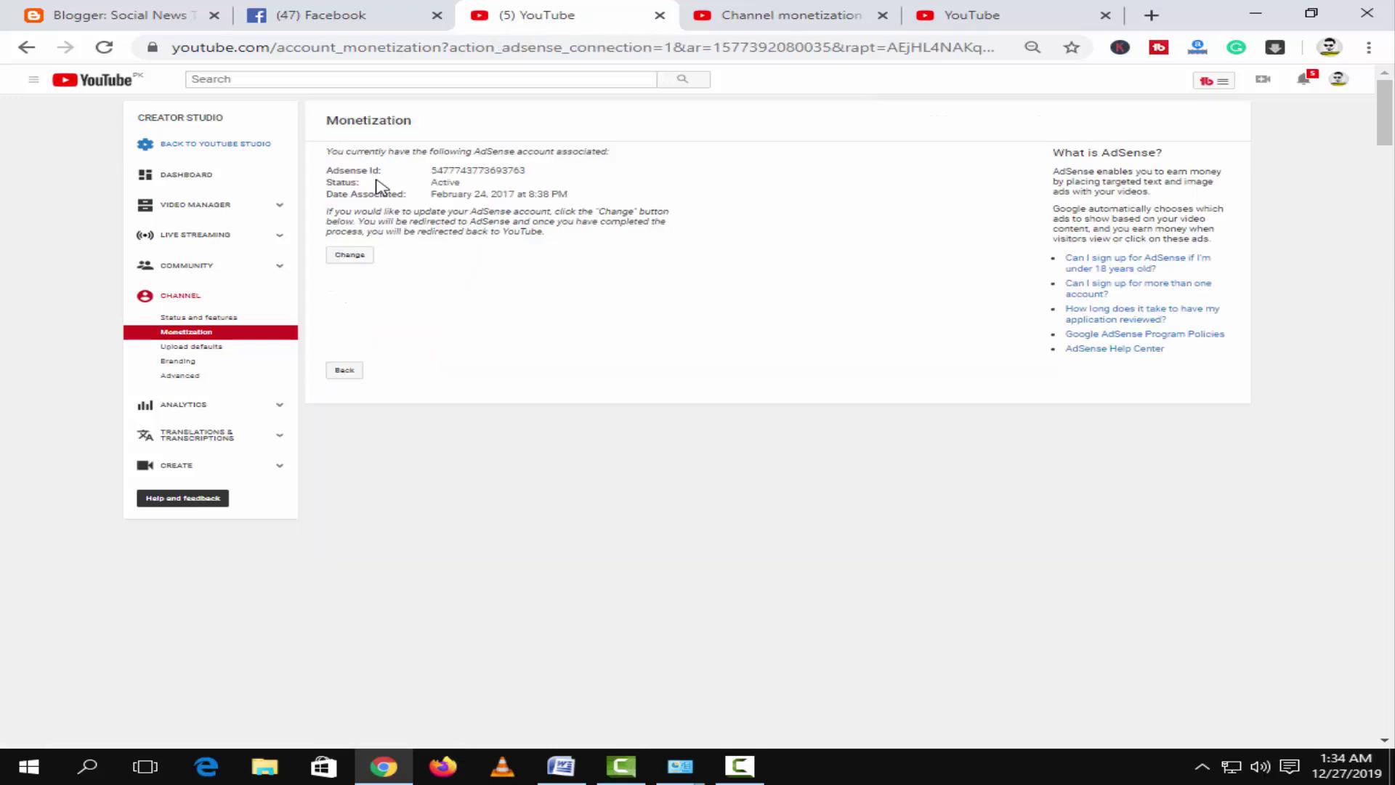
pyautogui.moveTo(327, 174); pyautogui.dragTo(472, 181)
pyautogui.click(510, 192)
pyautogui.click(345, 179)
pyautogui.click(604, 377)
pyautogui.moveTo(331, 195); pyautogui.dragTo(362, 195)
pyautogui.doubleClick(500, 194)
# - Change the linked AdSense account to the second listed Google account and accept the association for the channel URL
pyautogui.click(350, 256)
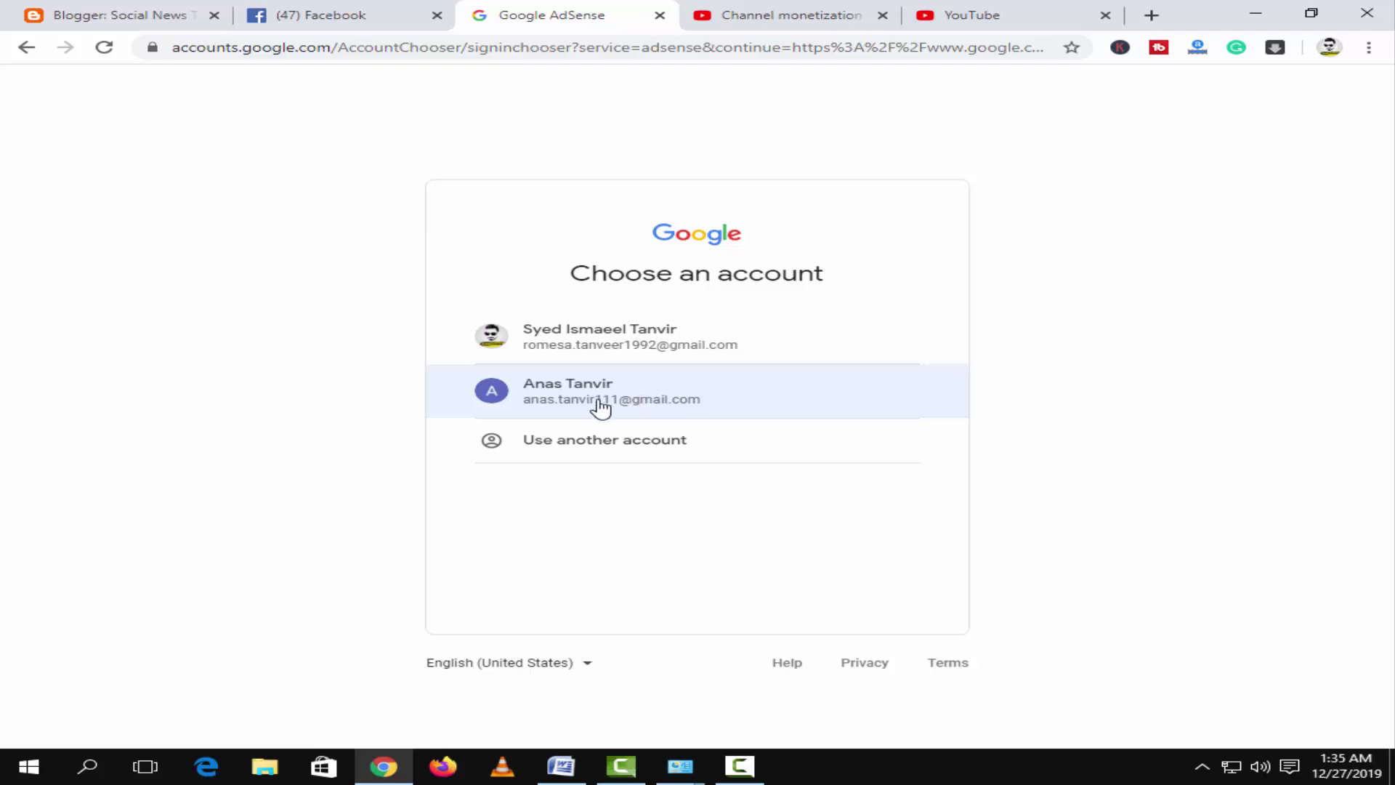
pyautogui.click(639, 405)
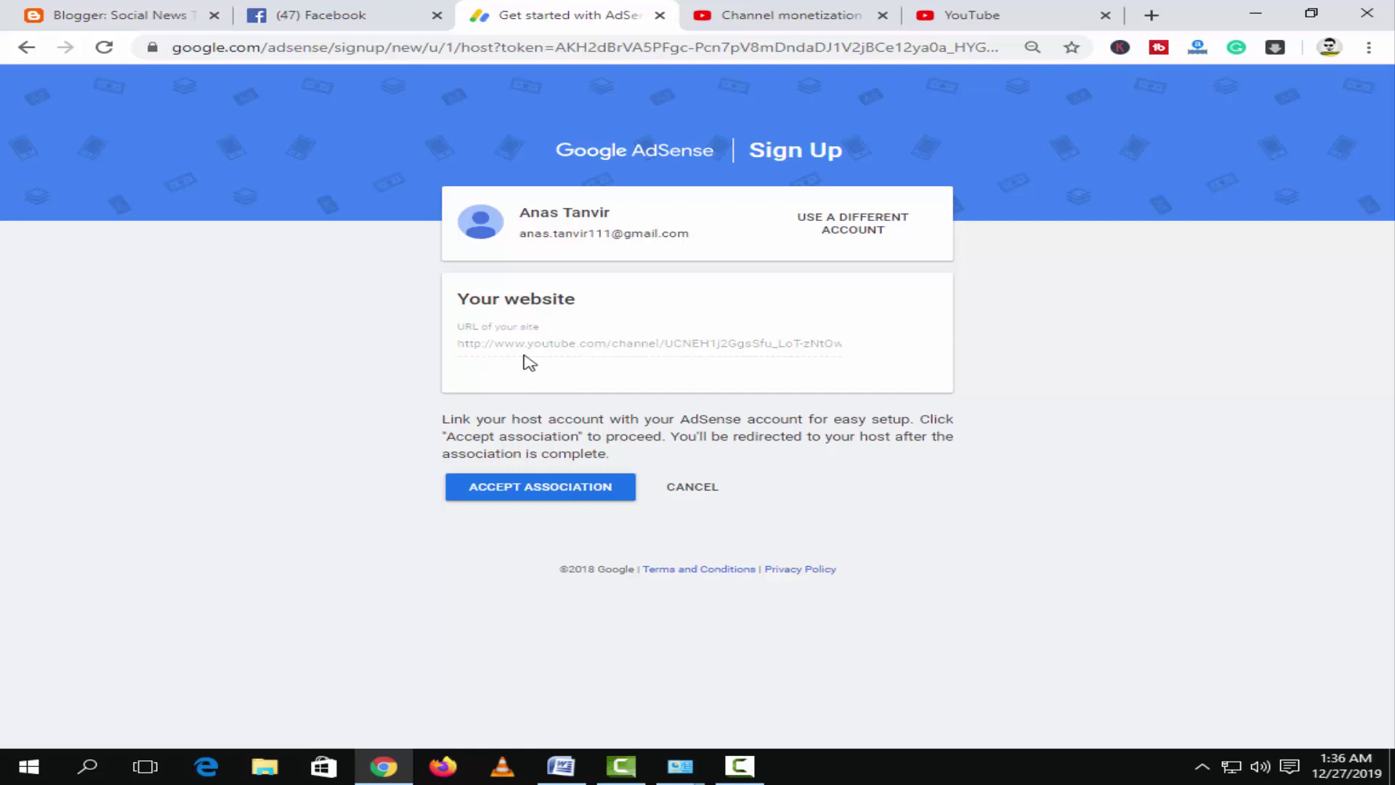
pyautogui.moveTo(494, 343); pyautogui.dragTo(820, 344)
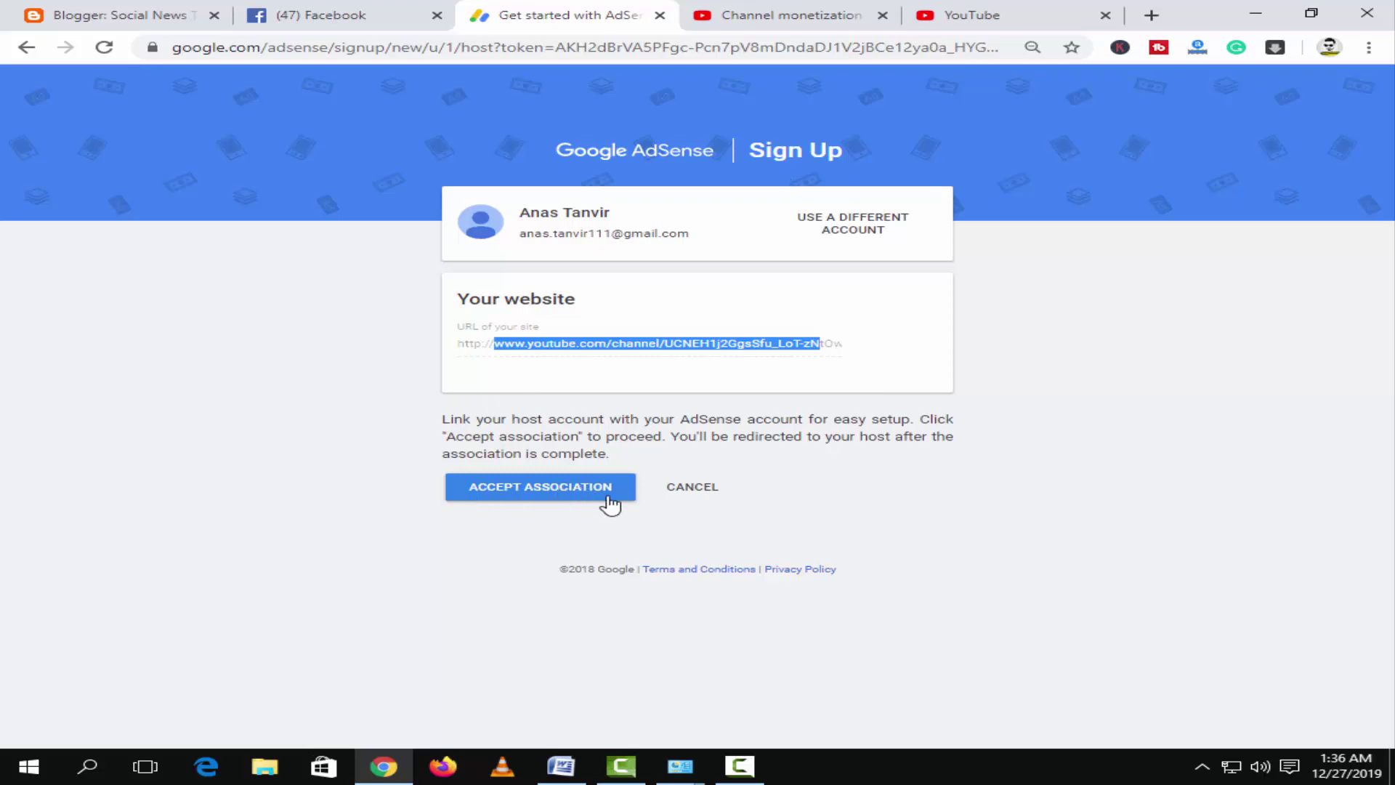
pyautogui.click(575, 500)
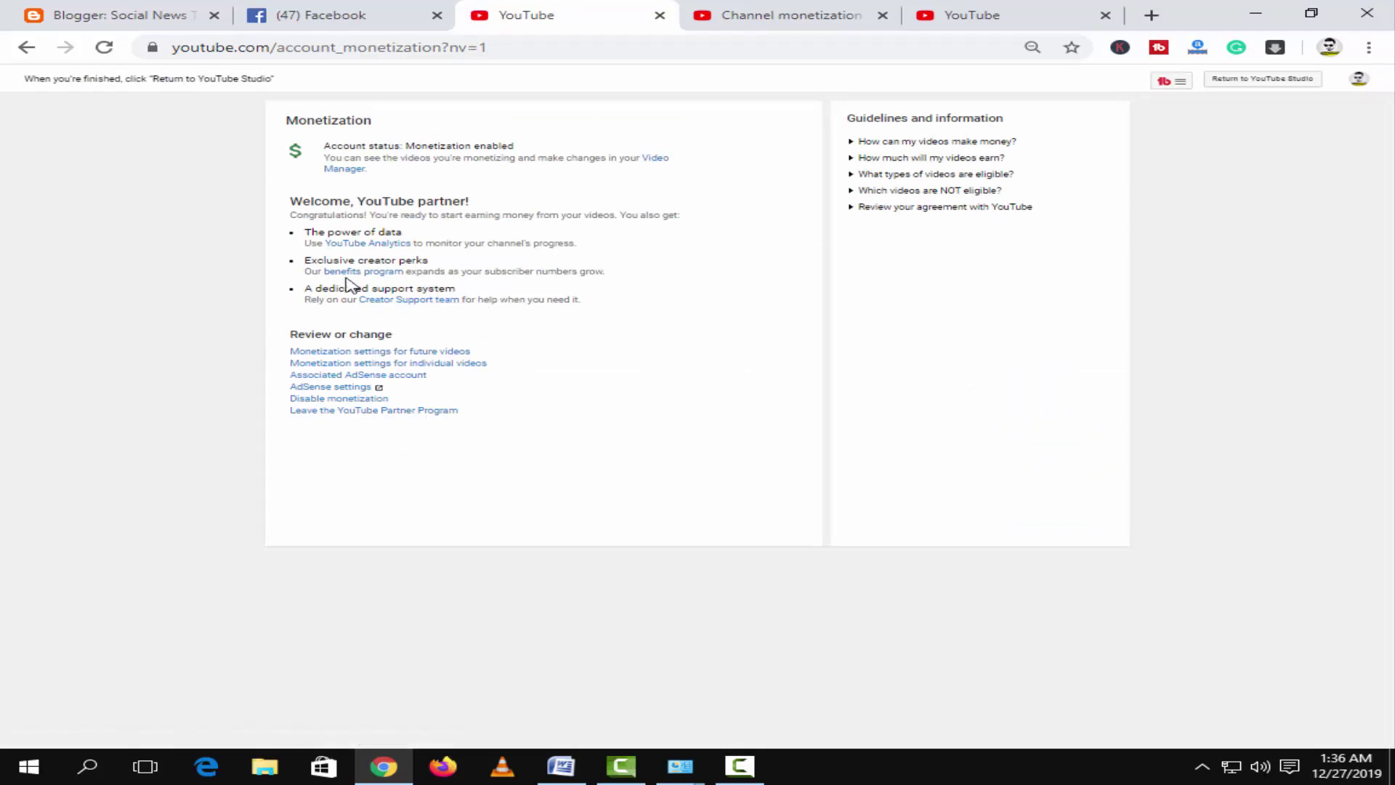
# - Reopen the associated AdSense account details and check the AdSense ID and association date
pyautogui.click(355, 376)
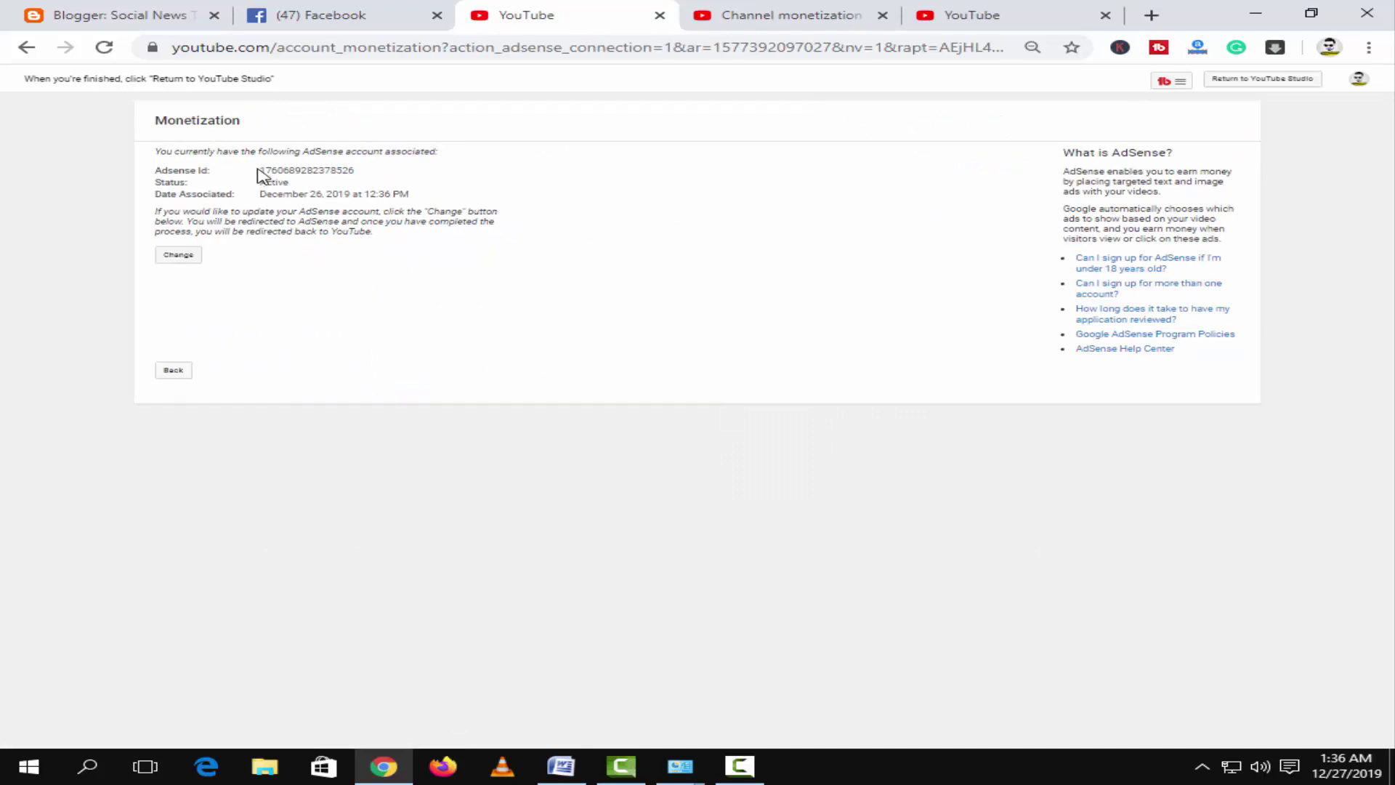
pyautogui.moveTo(272, 171); pyautogui.dragTo(338, 175)
pyautogui.moveTo(156, 195); pyautogui.dragTo(283, 193)
pyautogui.click(339, 212)
pyautogui.moveTo(365, 195); pyautogui.dragTo(403, 195)
pyautogui.moveTo(259, 170); pyautogui.dragTo(360, 171)
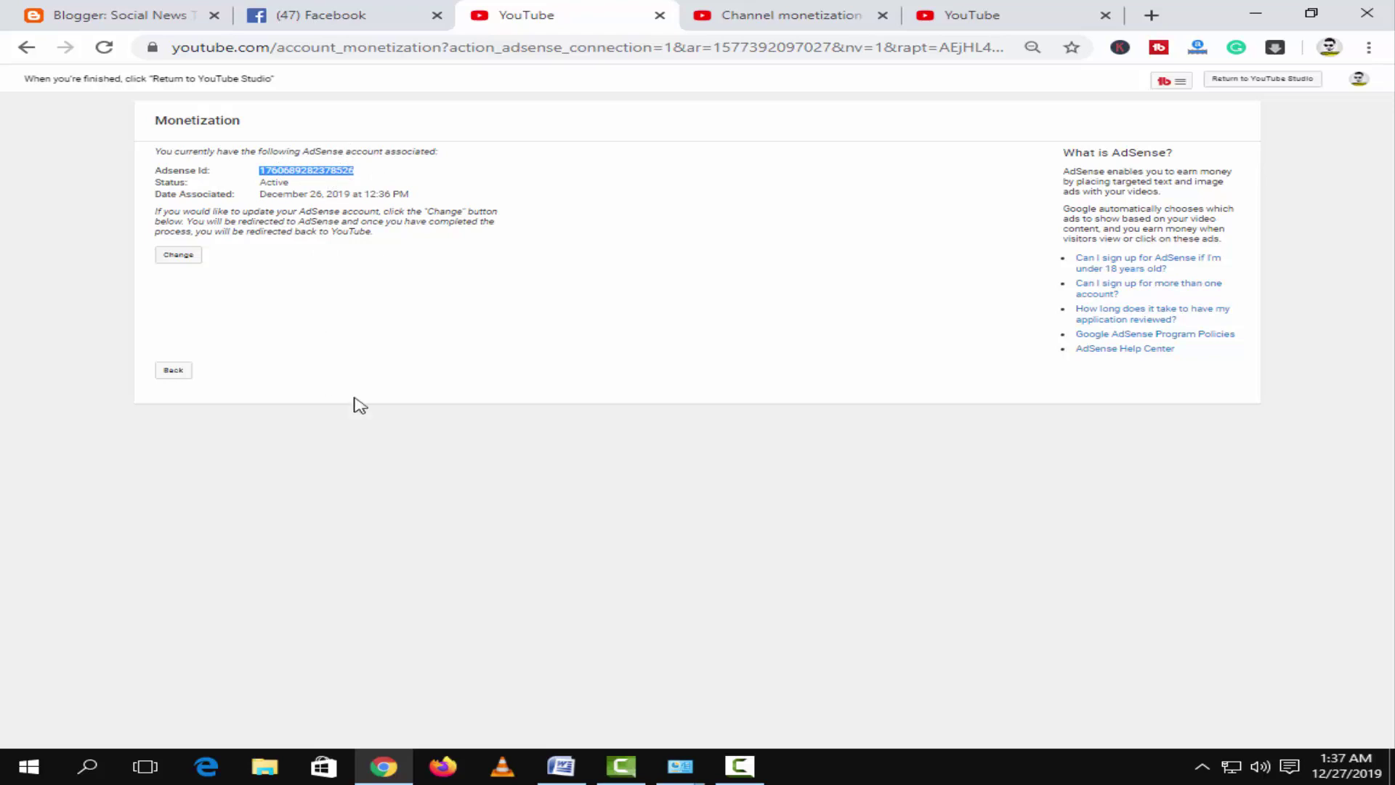